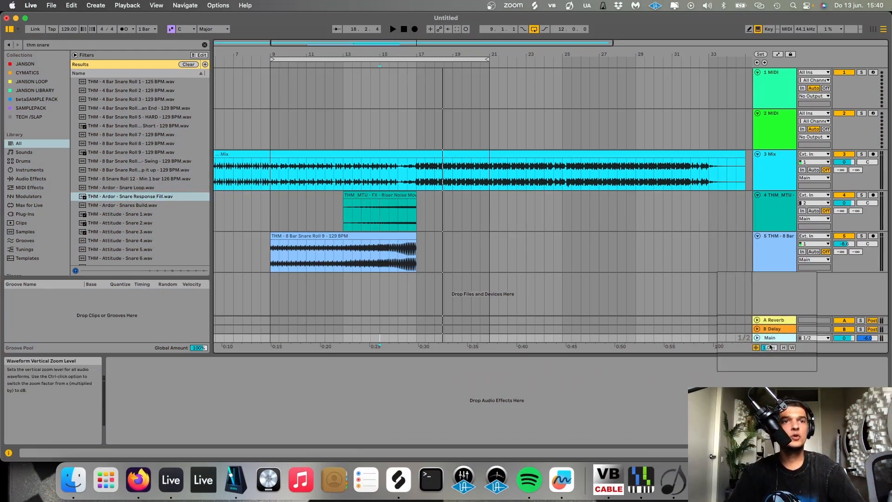
# Unfold the Main track and add the Utility effect to it from the browser.
pyautogui.click(757, 337)
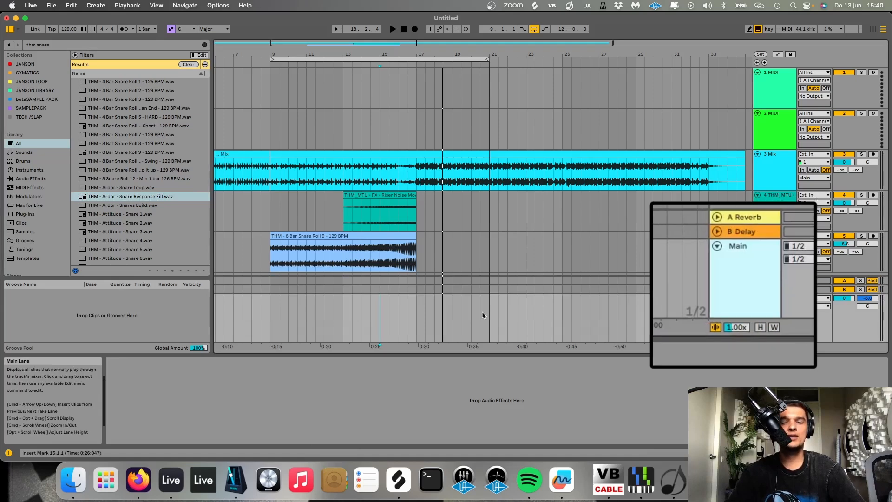
pyautogui.press('Down')
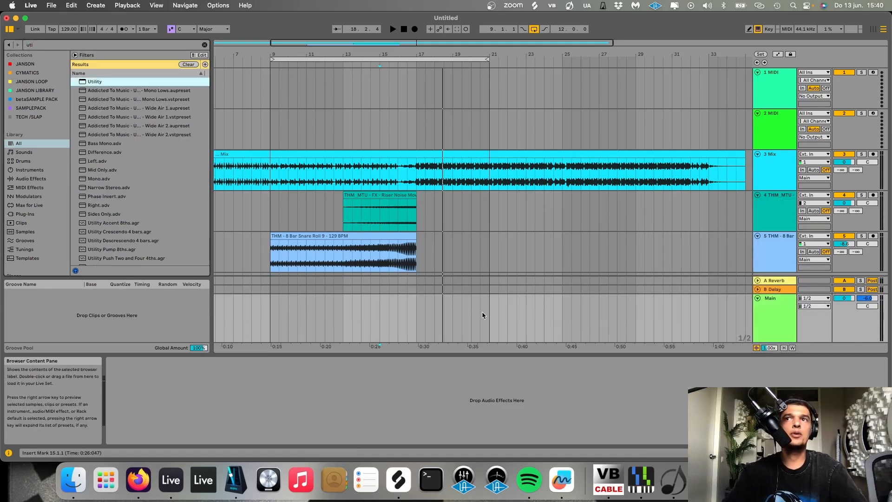
pyautogui.press('Return')
# Show the Main track's Utility Gain automation, add breakpoints at bars 13 and 17 plus a dip to about -1.67 dB just before bar 17, and play it.
pyautogui.click(776, 54)
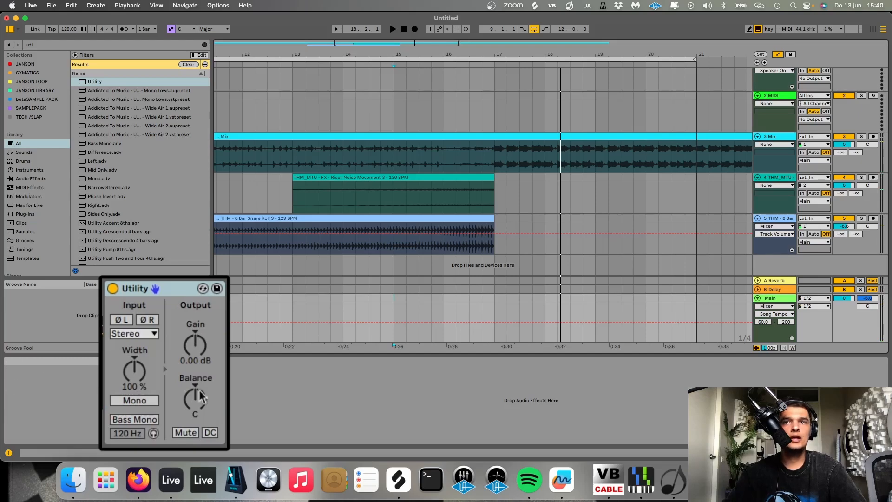
pyautogui.click(195, 345)
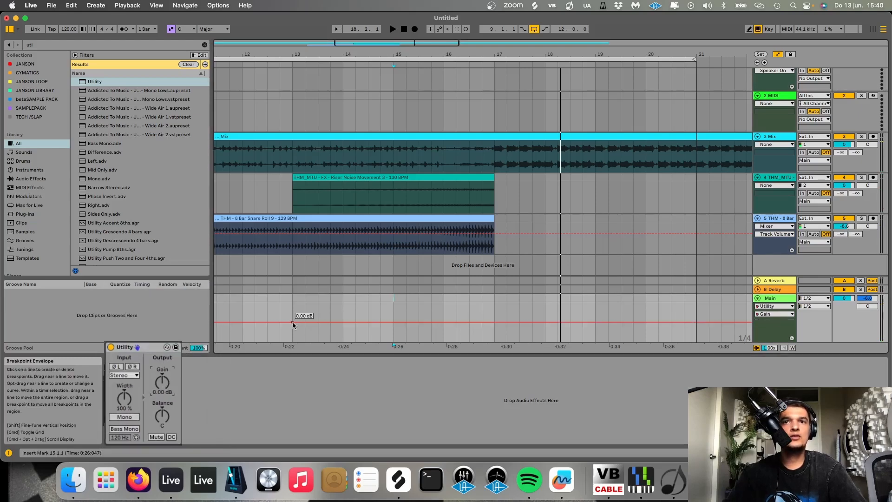
pyautogui.click(292, 321)
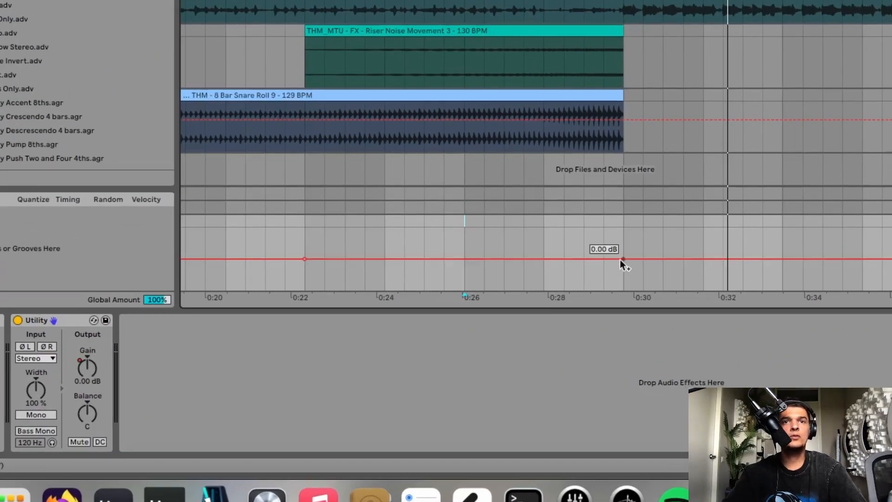
pyautogui.click(621, 259)
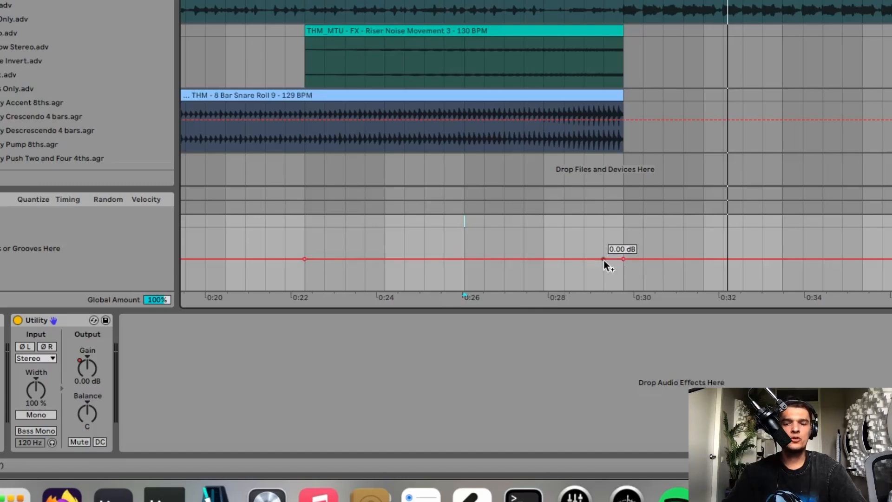
pyautogui.click(603, 260)
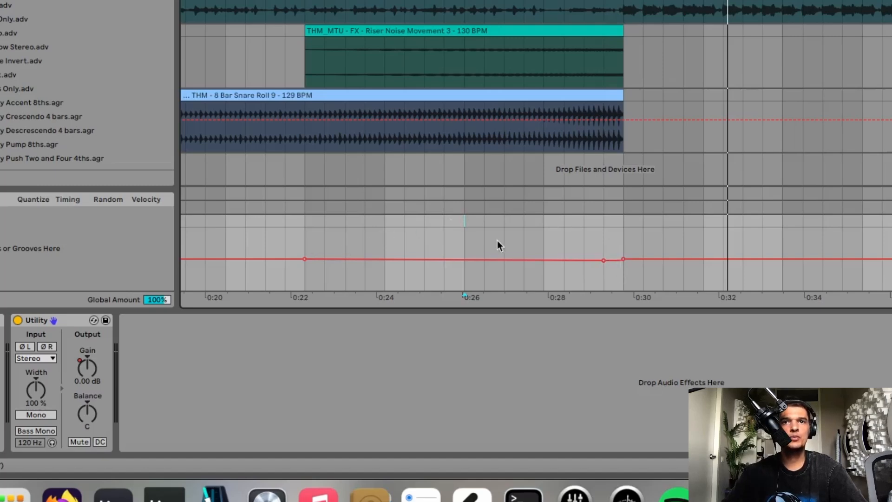
pyautogui.press('space')
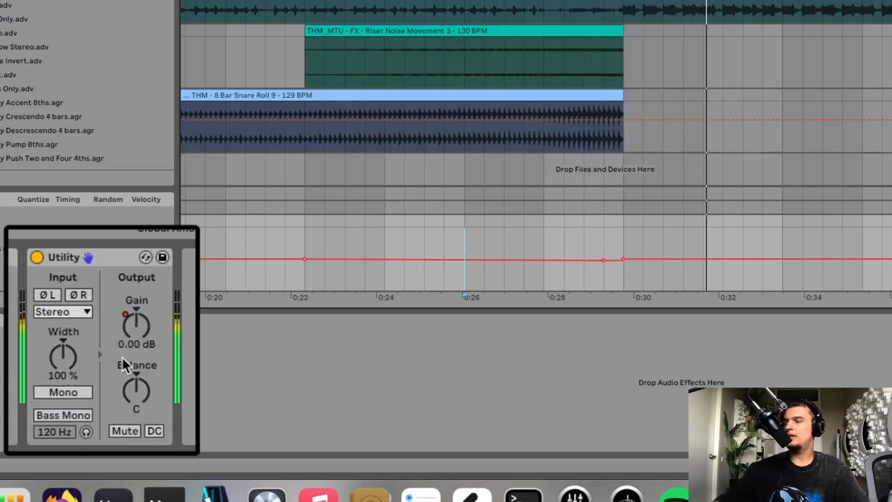
# Set the gain breakpoint just before bar 17 to exactly -3 dB and listen to the transition.
pyautogui.click(603, 260)
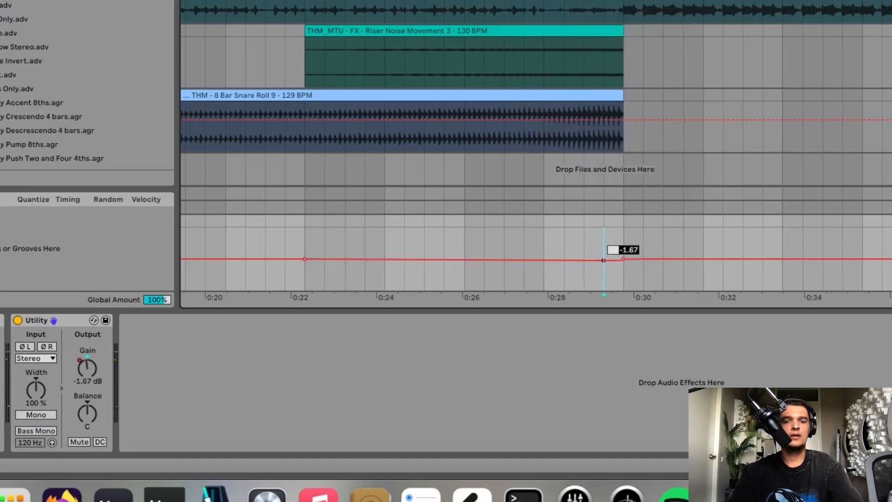
pyautogui.write('-')
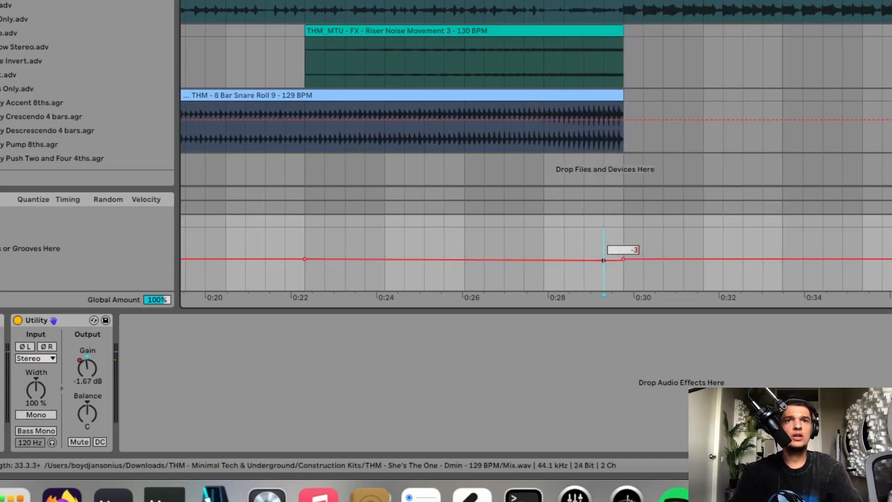
pyautogui.write('3')
pyautogui.press('Return')
pyautogui.press('space')
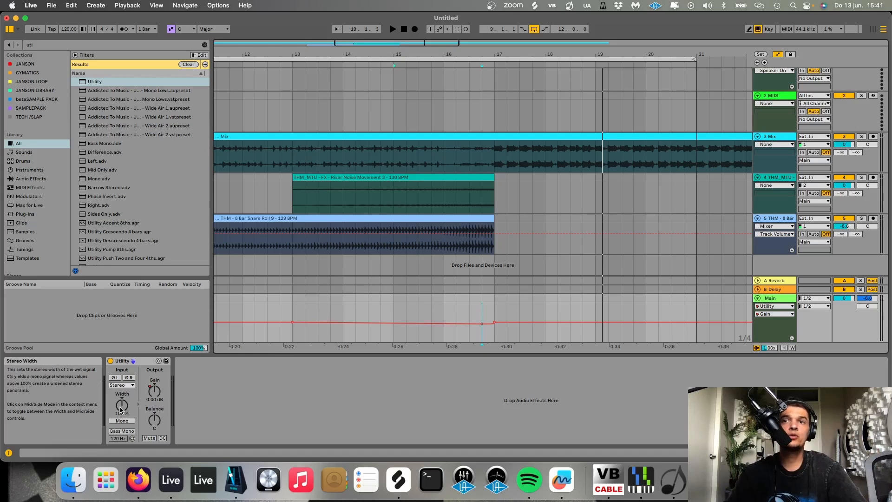
# Automate Utility's stereo width with 100% breakpoints at bars 13 and 17 and a lowered one between them near bar 17, and play it.
pyautogui.click(120, 409)
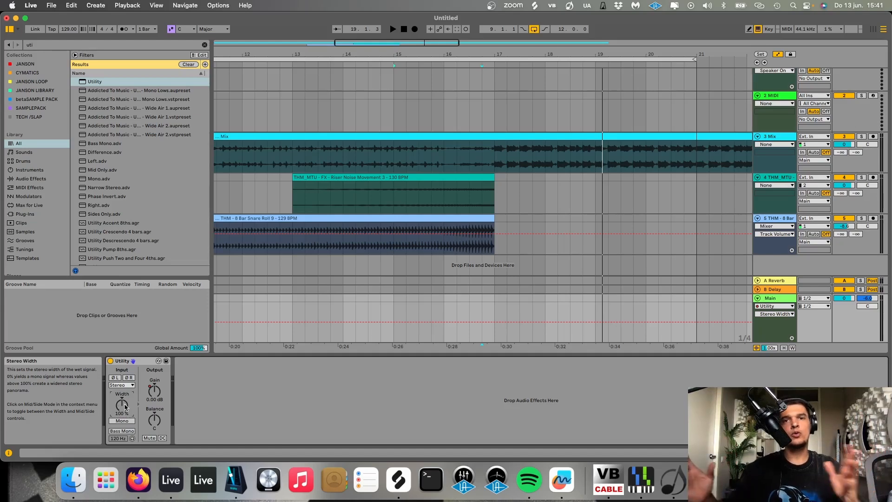
pyautogui.click(293, 321)
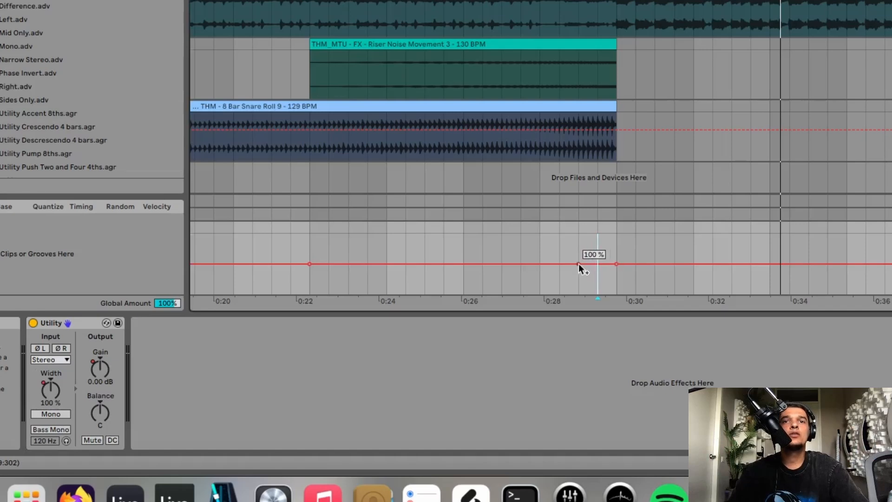
pyautogui.moveTo(578, 264); pyautogui.dragTo(579, 278)
pyautogui.click(311, 244)
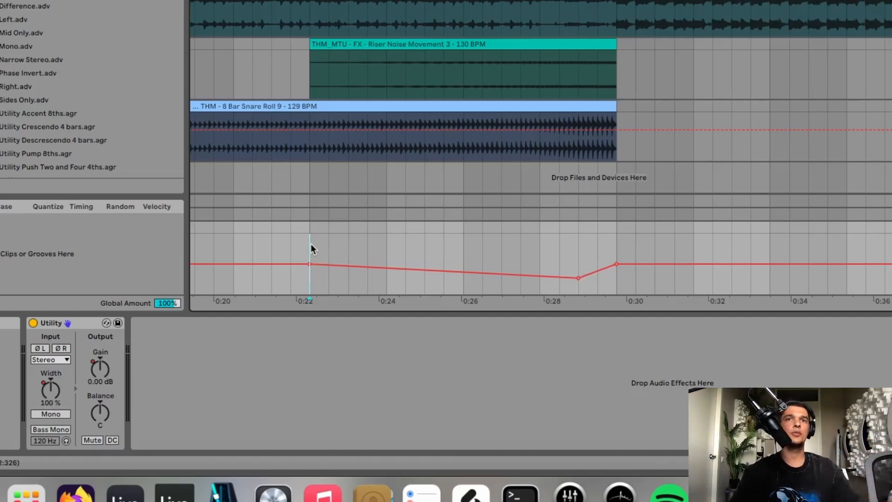
pyautogui.press('space')
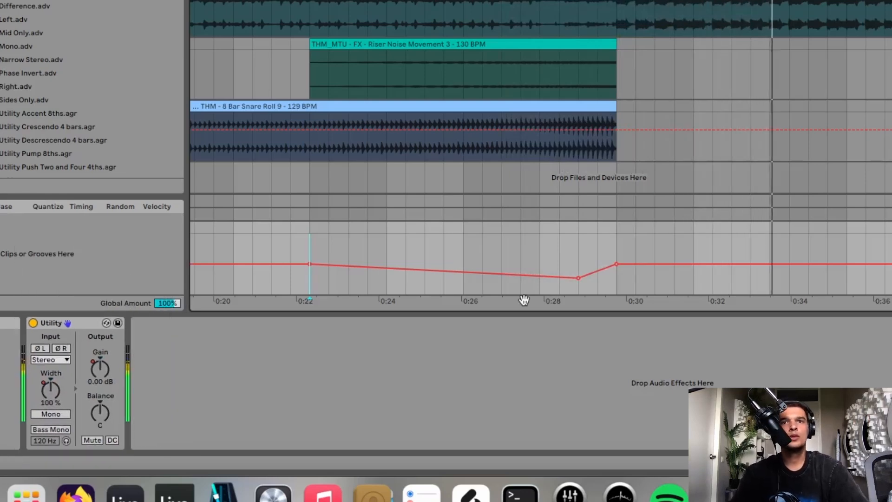
# Lower the width dip to 0% and bend the rise after it into a curve that climbs steeply at bar 17.
pyautogui.moveTo(579, 278); pyautogui.dragTo(579, 293)
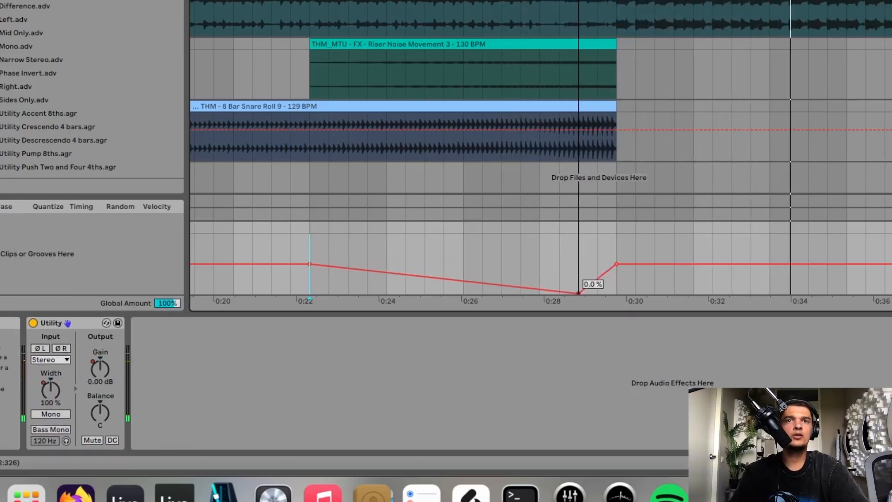
pyautogui.press('space')
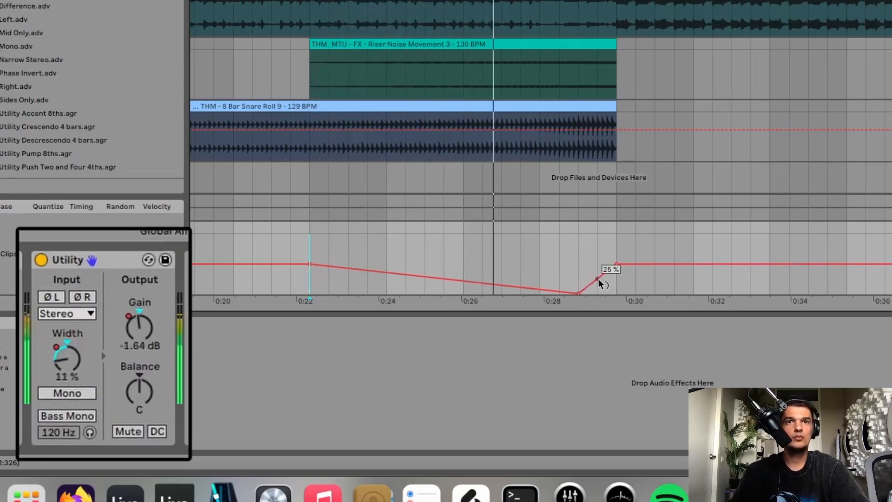
pyautogui.moveTo(598, 278); pyautogui.dragTo(612, 288)
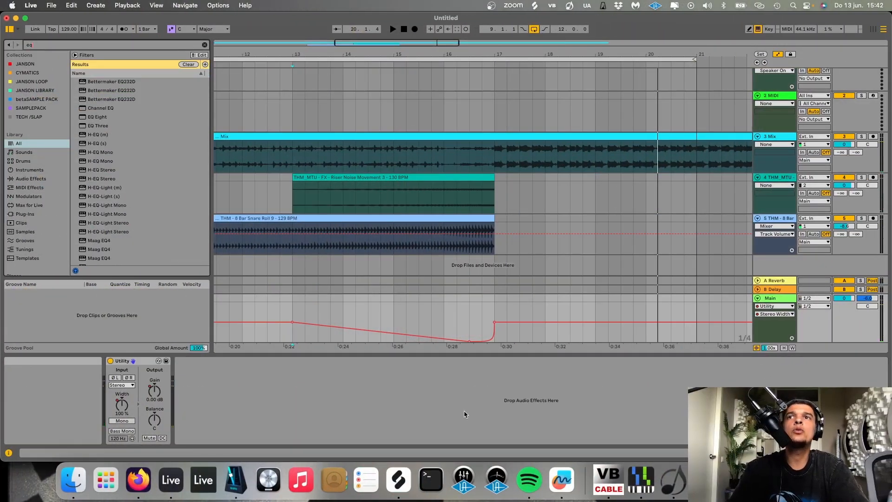
# Add EQ Eight after Utility on the Main track from the browser's EQ search results.
pyautogui.press('Down')
pyautogui.press('Down')
pyautogui.press('Down')
pyautogui.press('Down')
pyautogui.press('Return')
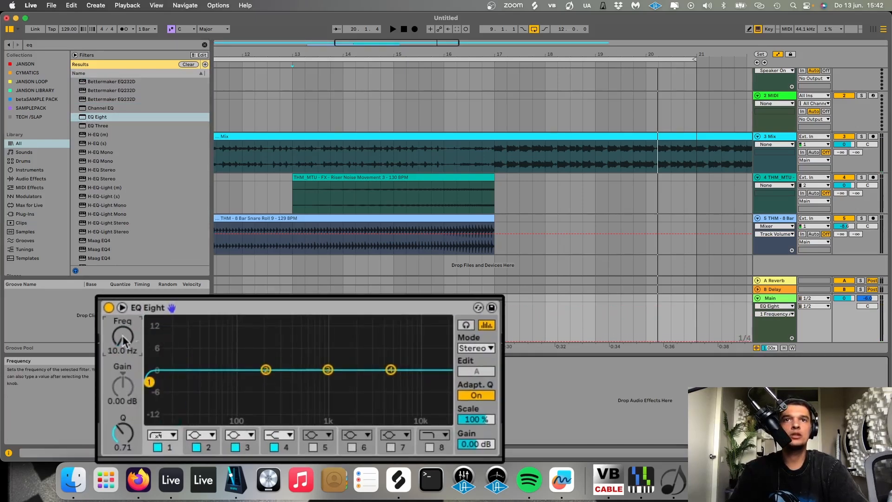
# Automate EQ Eight's band 1 frequency from 10 Hz at bar 13 up to about 156 Hz at bar 17, dropping straight back to 10 Hz.
pyautogui.click(292, 341)
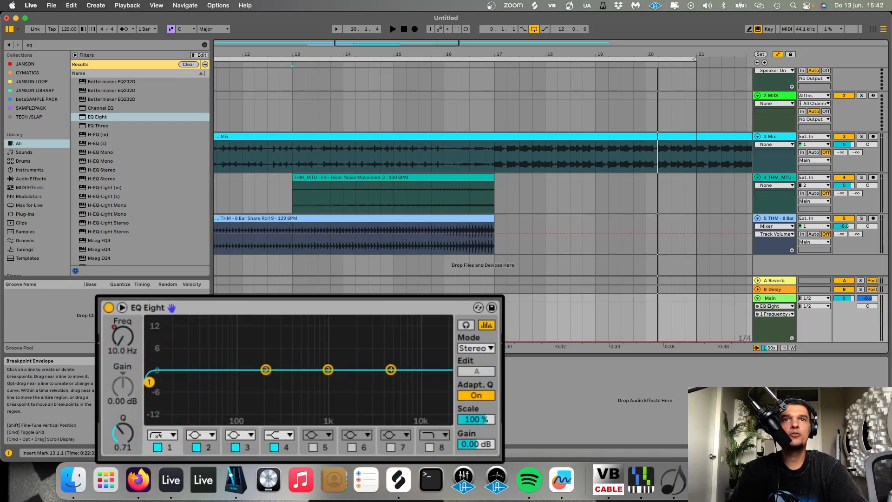
pyautogui.doubleClick(494, 329)
pyautogui.moveTo(494, 330); pyautogui.dragTo(494, 327)
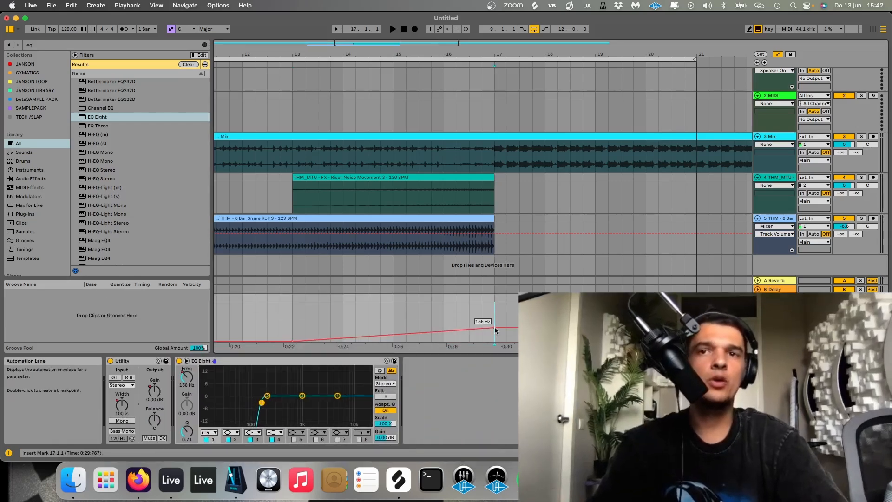
pyautogui.click(290, 310)
pyautogui.press('space')
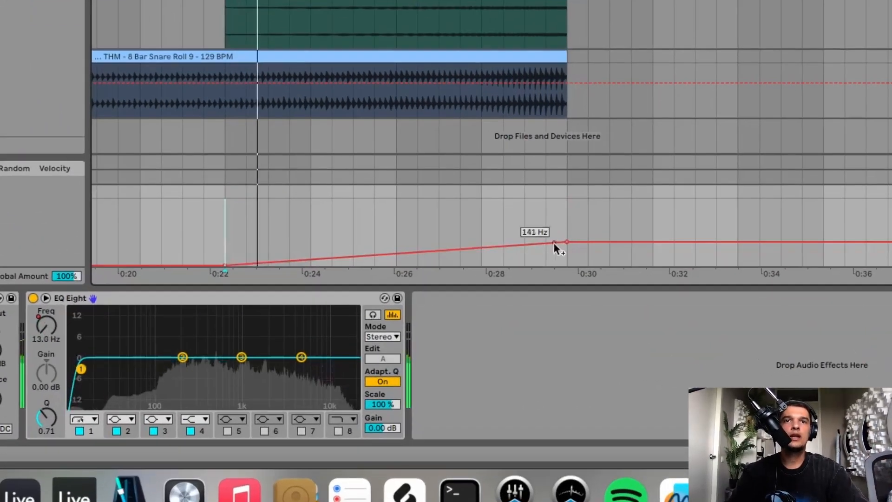
pyautogui.moveTo(586, 241); pyautogui.dragTo(568, 267)
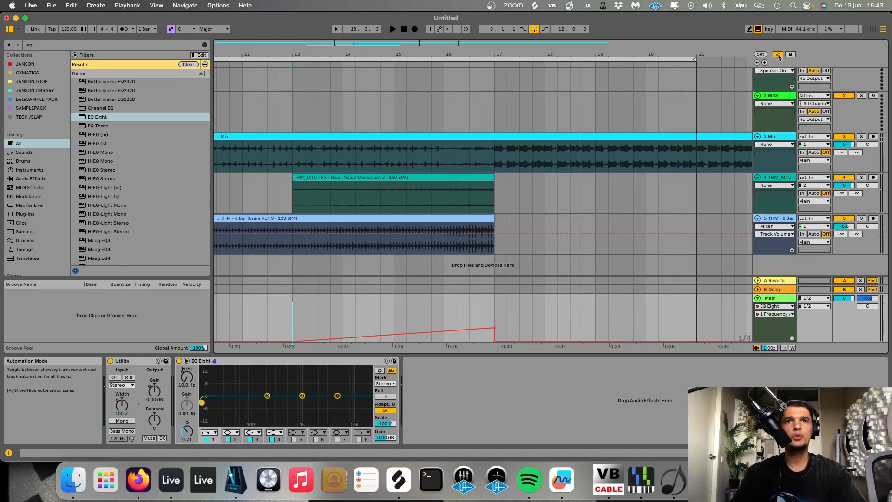
# Enable EQ Eight's band 8 high cut, automate its frequency from 22 kHz at bar 13 down to about 7.33 kHz at bar 17, and listen.
pyautogui.click(359, 439)
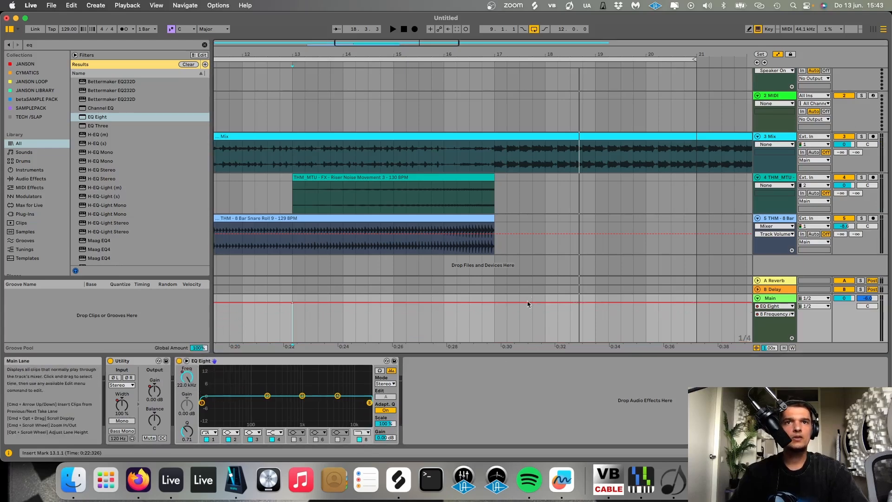
pyautogui.click(497, 303)
pyautogui.moveTo(571, 221); pyautogui.dragTo(571, 229)
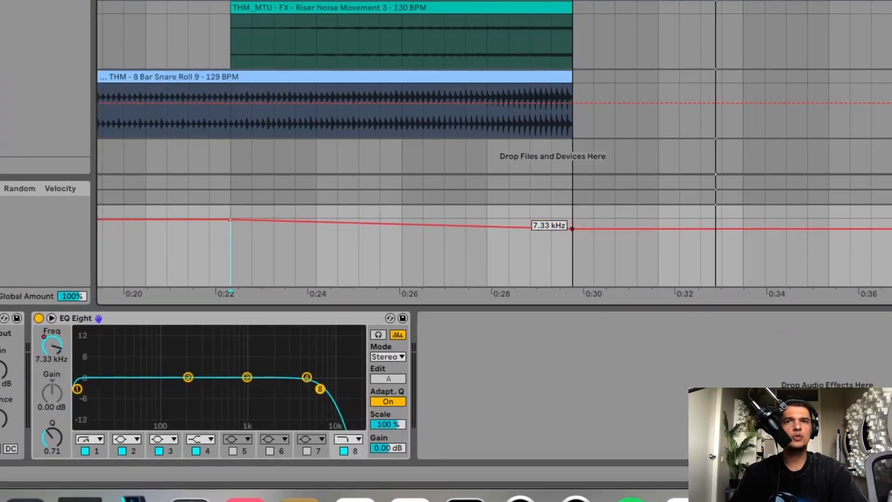
pyautogui.click(358, 240)
pyautogui.press('space')
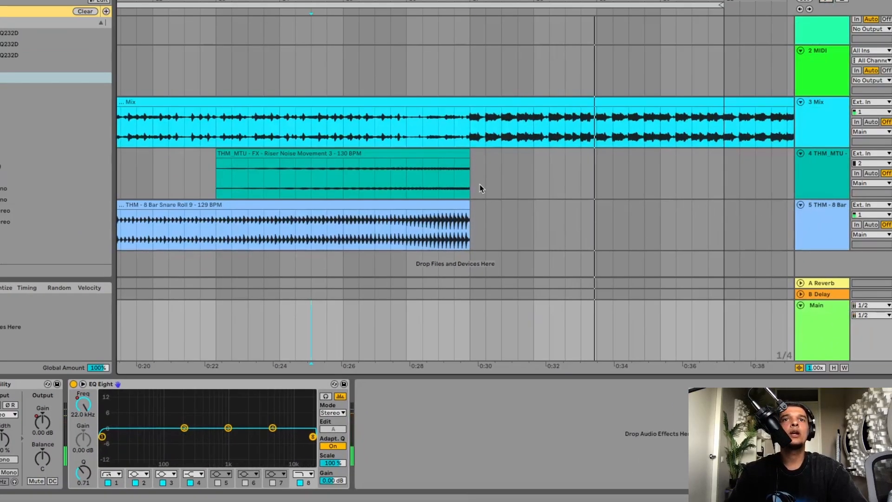
# Cut the last 58 ms before bar 17 from the riser and snare roll clips and listen to the gap.
pyautogui.scroll(10, 479, 184)
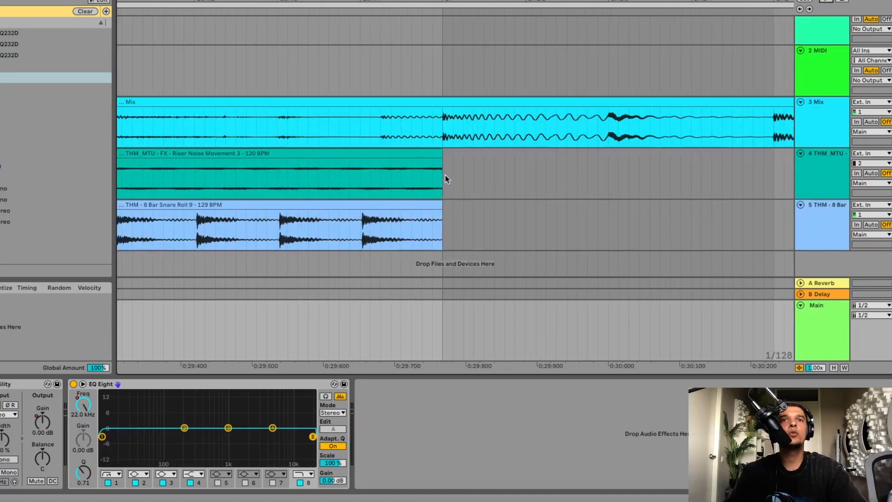
pyautogui.moveTo(445, 176); pyautogui.dragTo(406, 212)
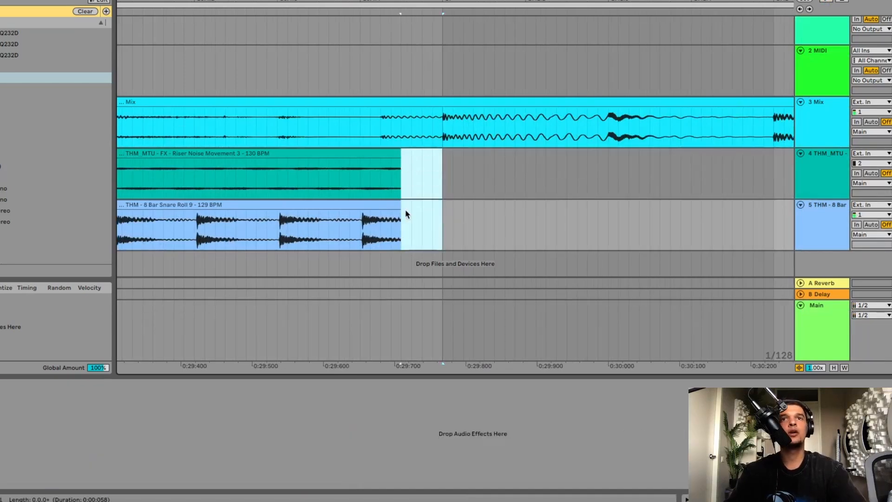
pyautogui.scroll(-10, 405, 213)
pyautogui.click(360, 189)
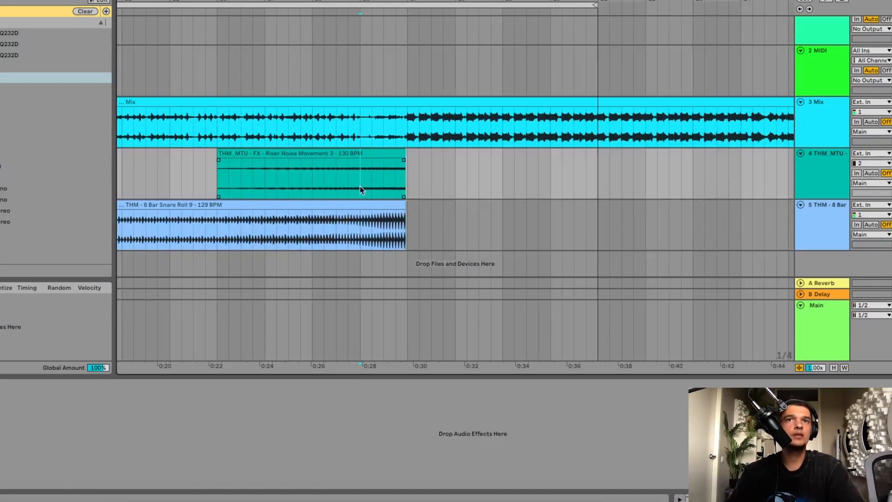
pyautogui.scroll(5, 404, 187)
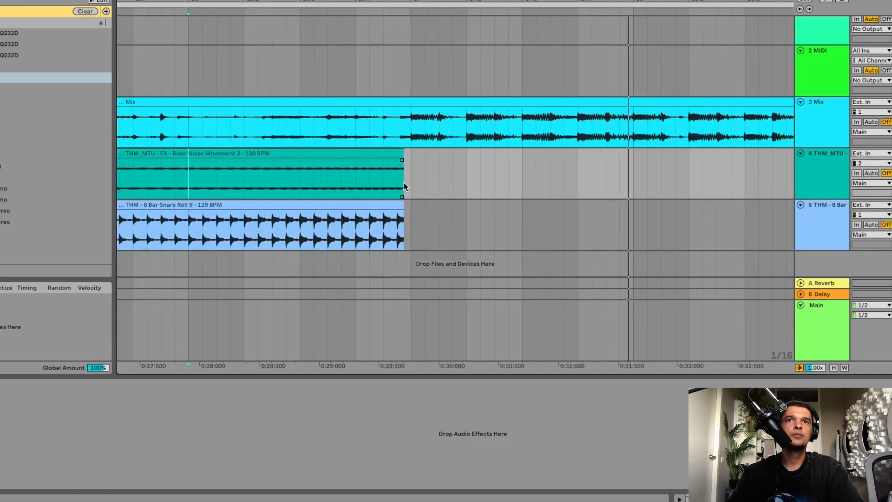
# Extend the ends of the riser and snare roll clips back to bar 17 and play the build-up.
pyautogui.scroll(6, 404, 187)
pyautogui.moveTo(402, 151); pyautogui.dragTo(418, 152)
pyautogui.moveTo(399, 205); pyautogui.dragTo(418, 204)
pyautogui.press('space')
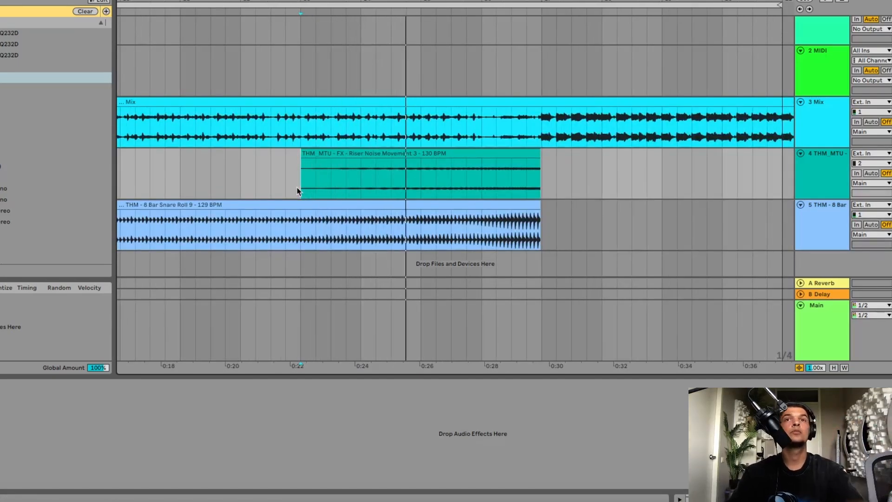
# Search the browser for "dada" and add the Endless Smile plug-in to the Main track.
pyautogui.click(838, 336)
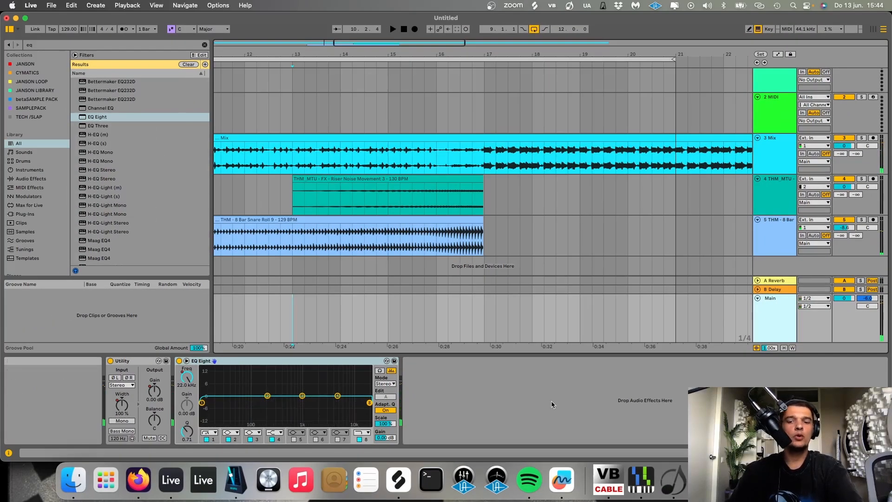
pyautogui.press('super+f')
pyautogui.write('dada')
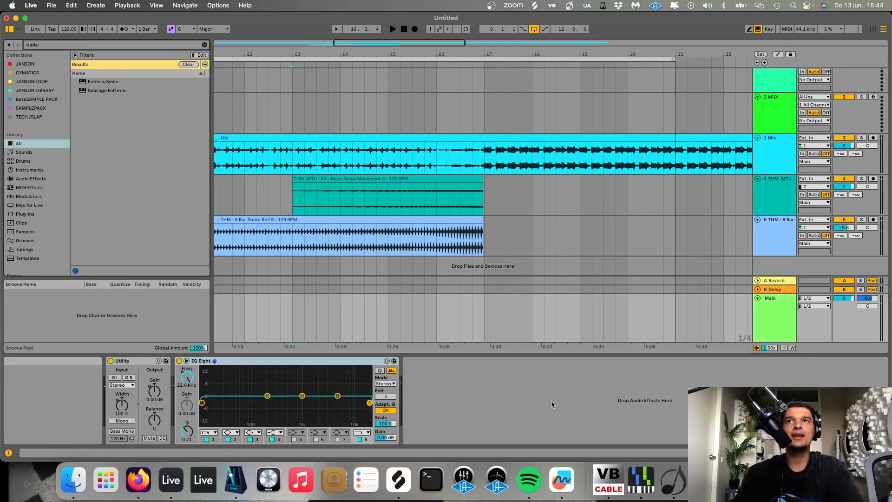
pyautogui.press('Down')
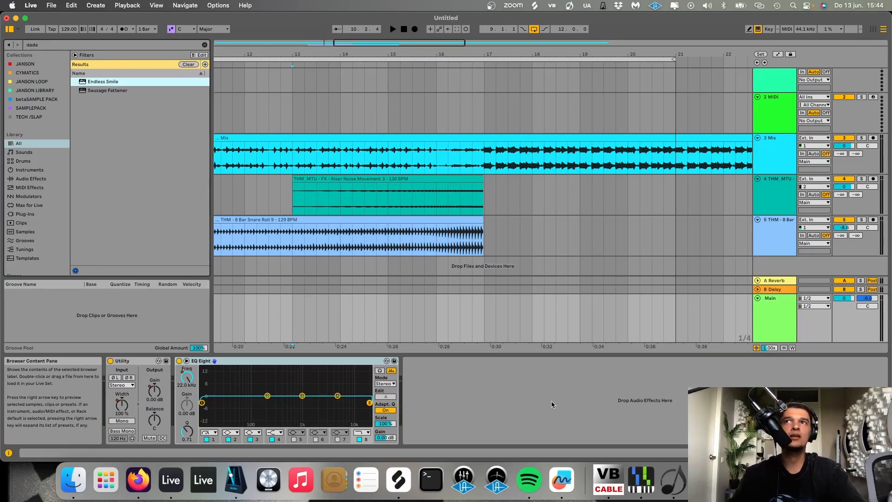
pyautogui.press('Return')
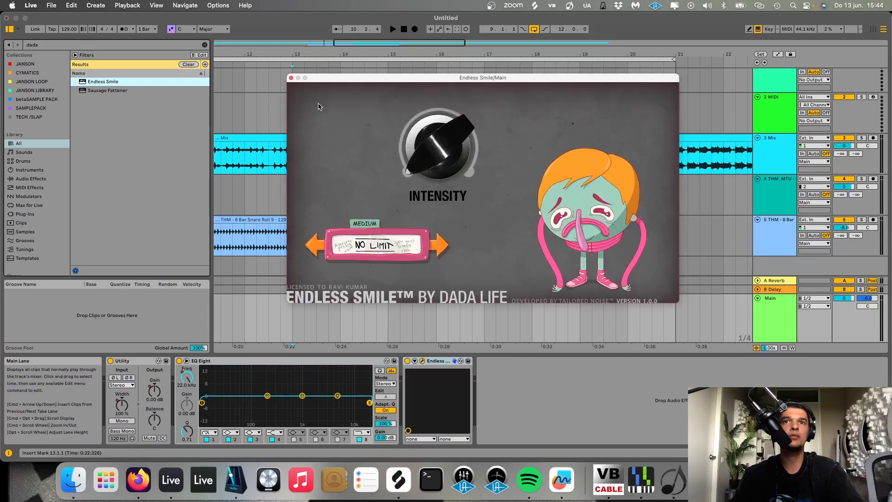
# Automate Endless Smile's intensity to rise from 0 at bar 13 until bar 17, drop back to 0 there, and play the build-up.
pyautogui.click(291, 78)
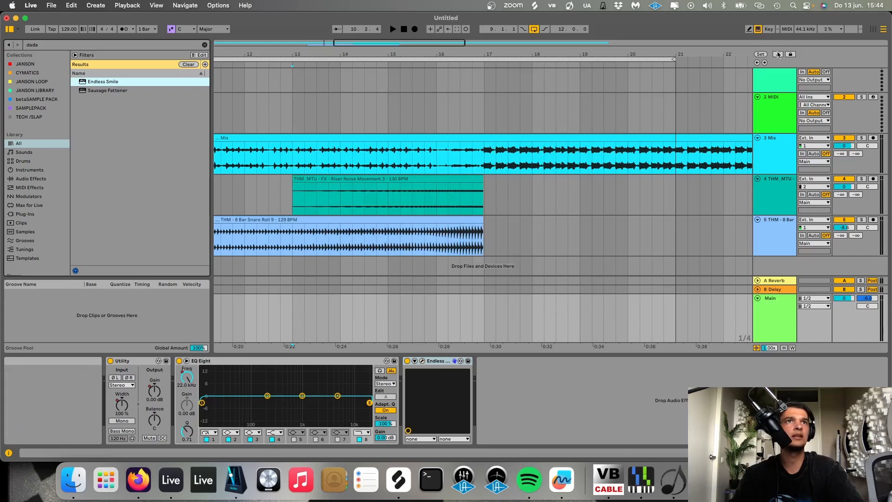
pyautogui.press('a')
pyautogui.click(278, 340)
pyautogui.moveTo(496, 340)
pyautogui.mouseDown()
pyautogui.moveTo(495, 319)
pyautogui.moveTo(496, 340)
pyautogui.mouseUp()
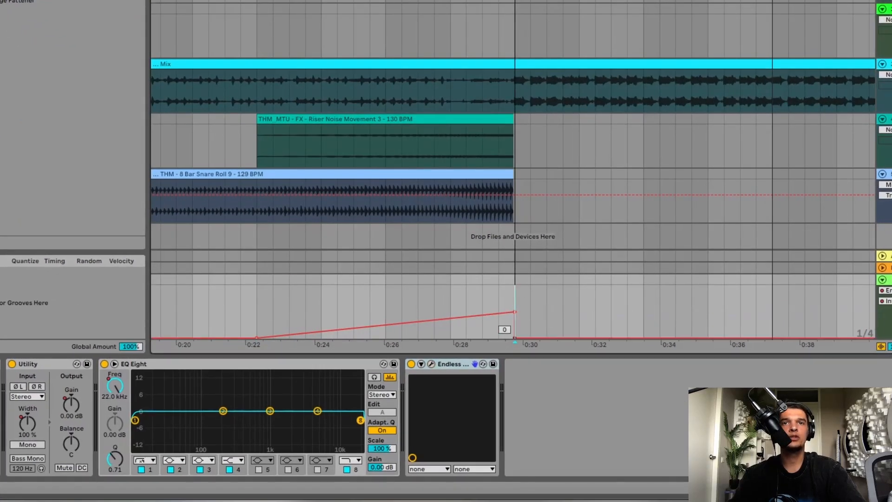
pyautogui.click(258, 297)
pyautogui.press('space')
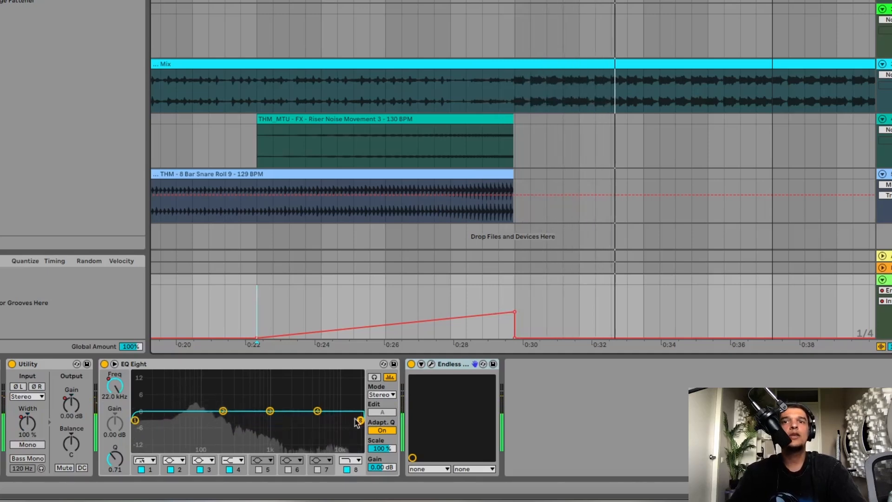
# Raise the bar 17 low point of EQ Eight's band 8 frequency automation slightly and play the build-up from bar 13.
pyautogui.click(115, 386)
pyautogui.moveTo(514, 295); pyautogui.dragTo(514, 292)
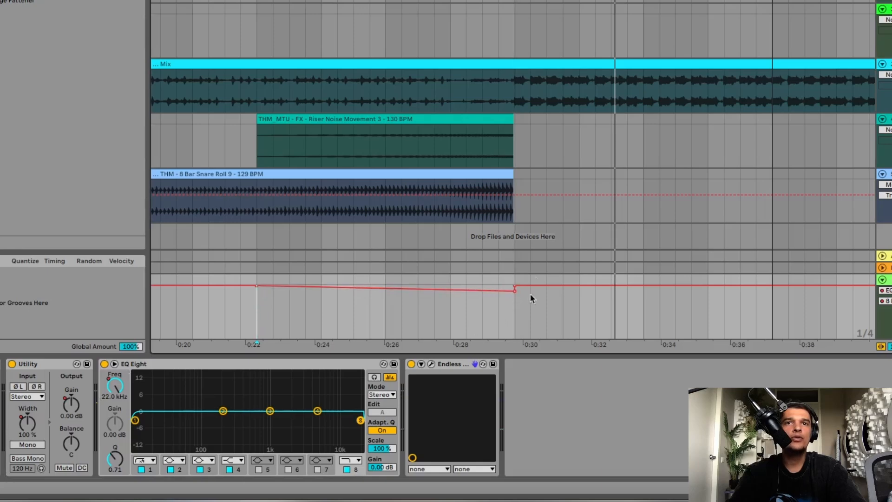
pyautogui.press('space')
pyautogui.hscroll(-1, 498, 334)
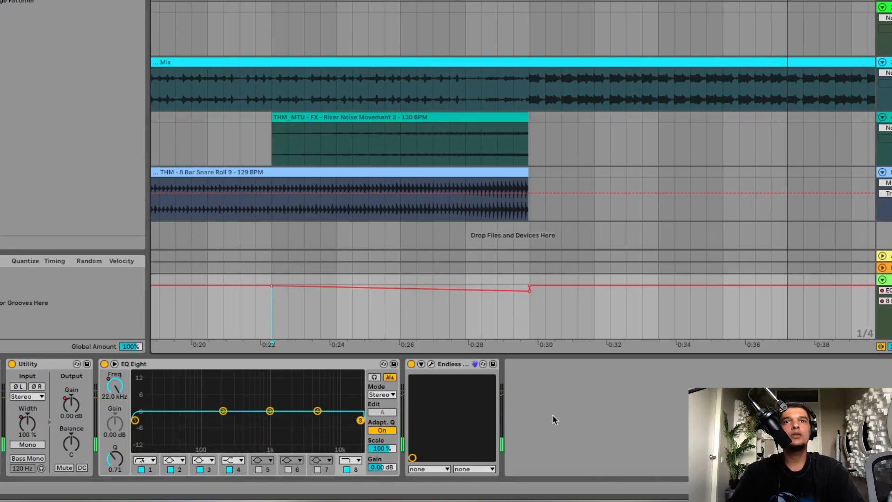
pyautogui.press('space')
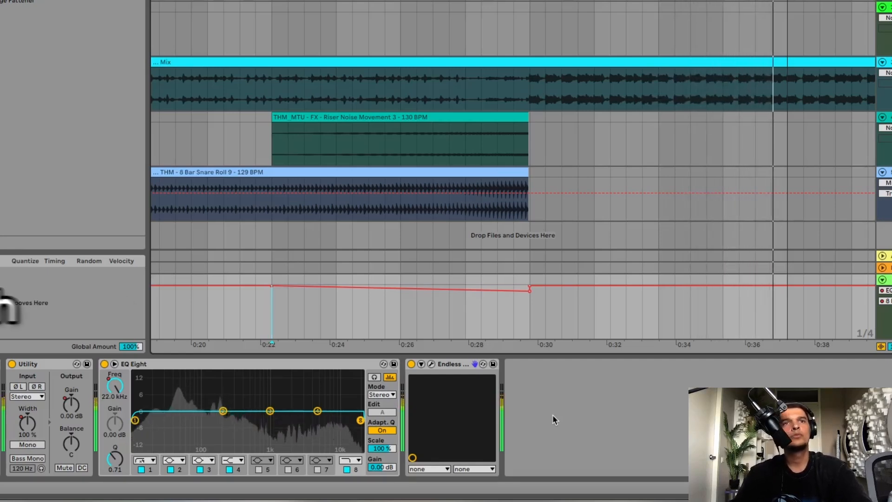
# Deactivate all devices on the Main track and play the build-up from bar 13 without their processing.
pyautogui.press('space')
pyautogui.click(553, 415)
pyautogui.press('super+a')
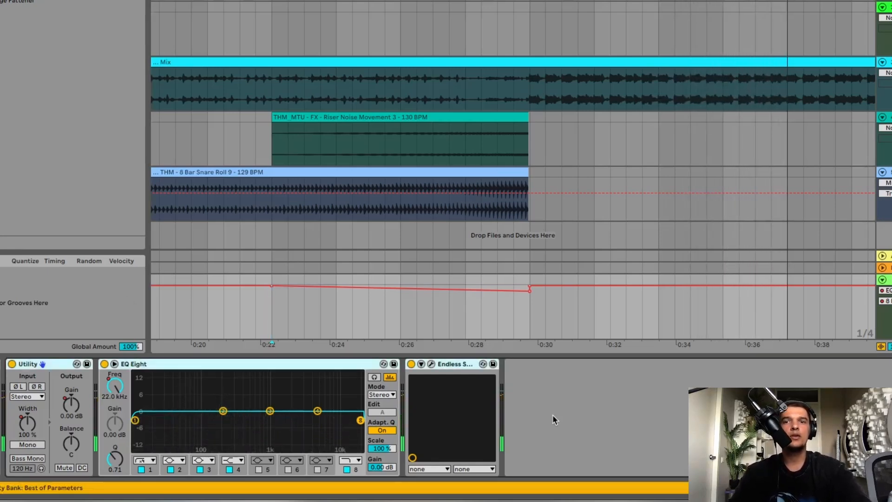
pyautogui.press('0')
pyautogui.press('space')
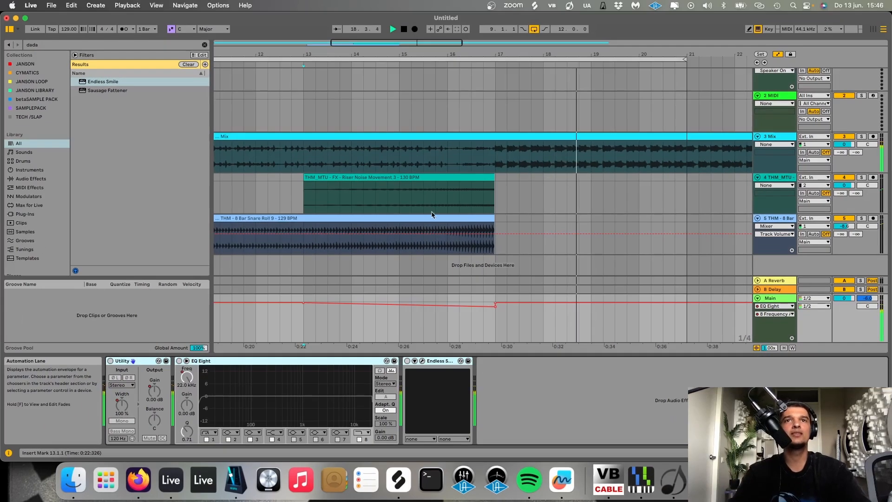
pyautogui.press('space')
# Show the Main track's device chain and play the transition from bar 15 into the drop with its devices active.
pyautogui.click(448, 196)
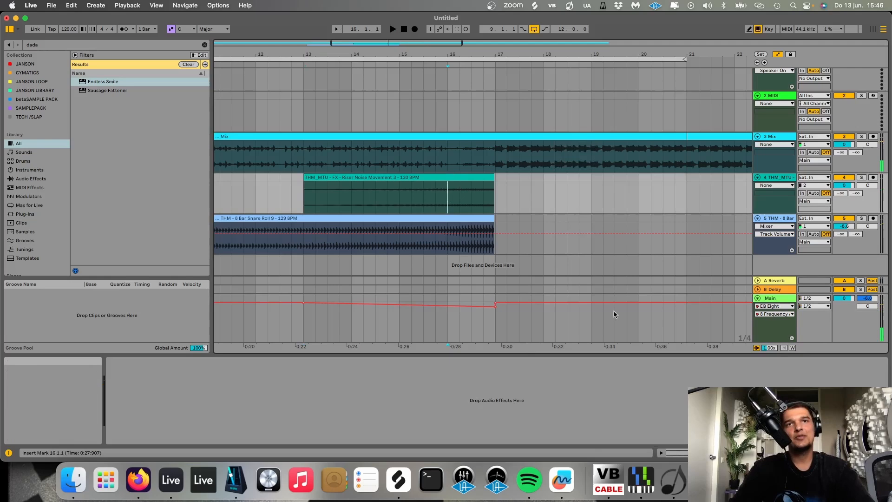
pyautogui.click(732, 323)
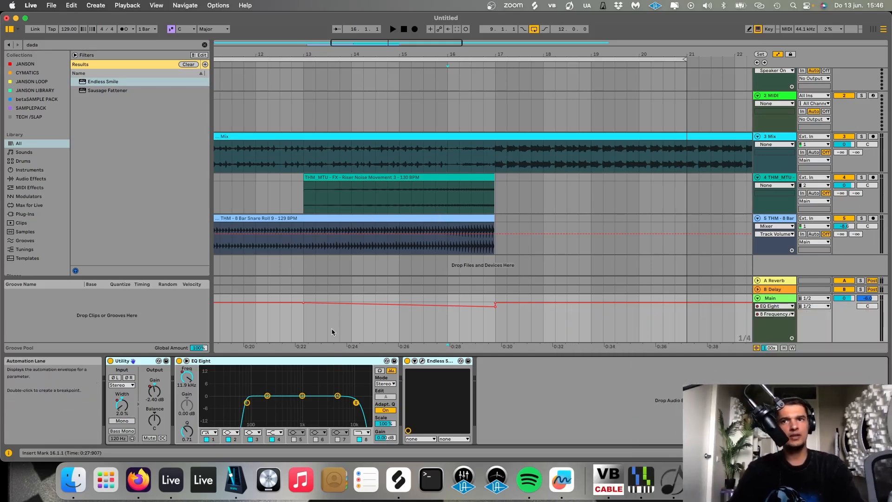
pyautogui.click(397, 205)
pyautogui.press('space')
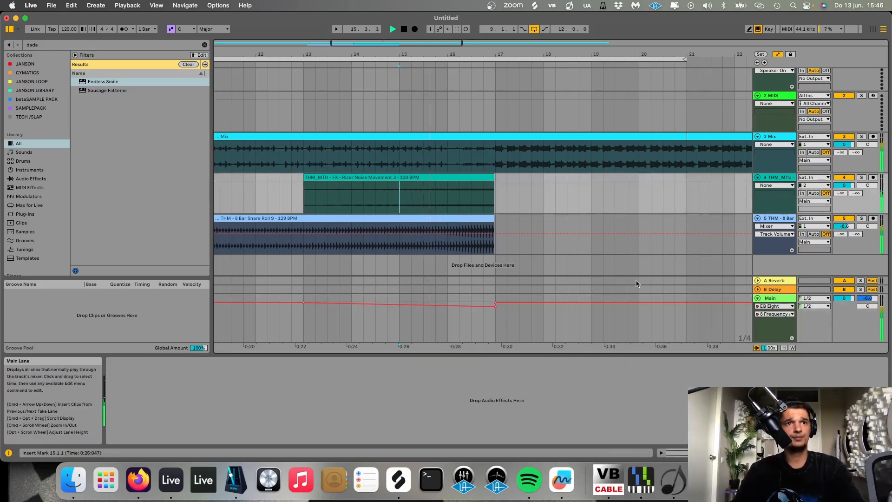
pyautogui.click(766, 333)
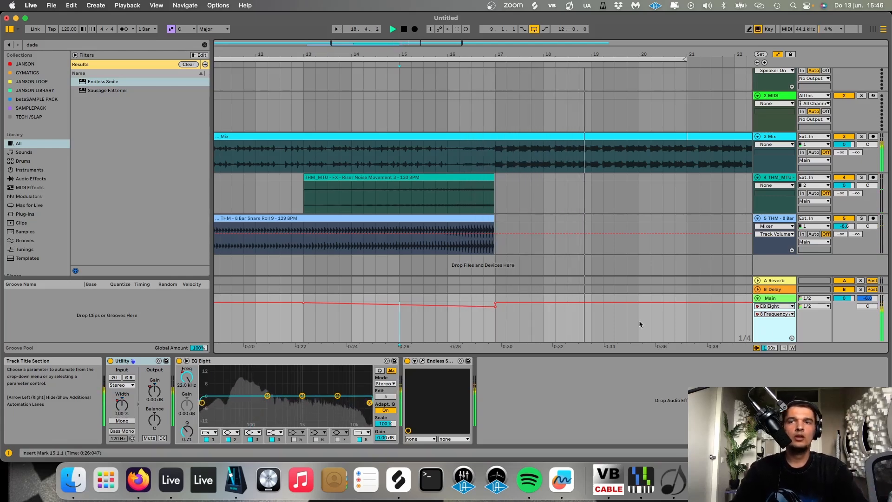
pyautogui.press('space')
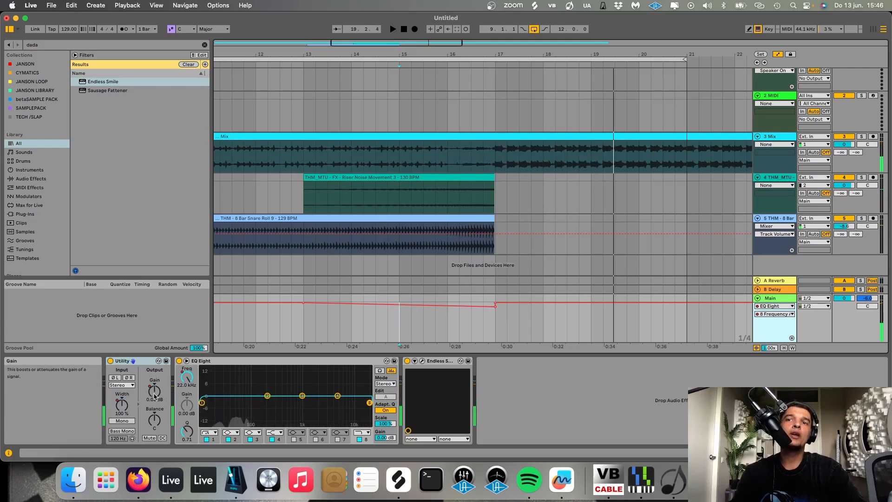
# Display Utility's stereo width automation on the Main track and set its breakpoint halfway through bar 16 to 0 %.
pyautogui.click(155, 392)
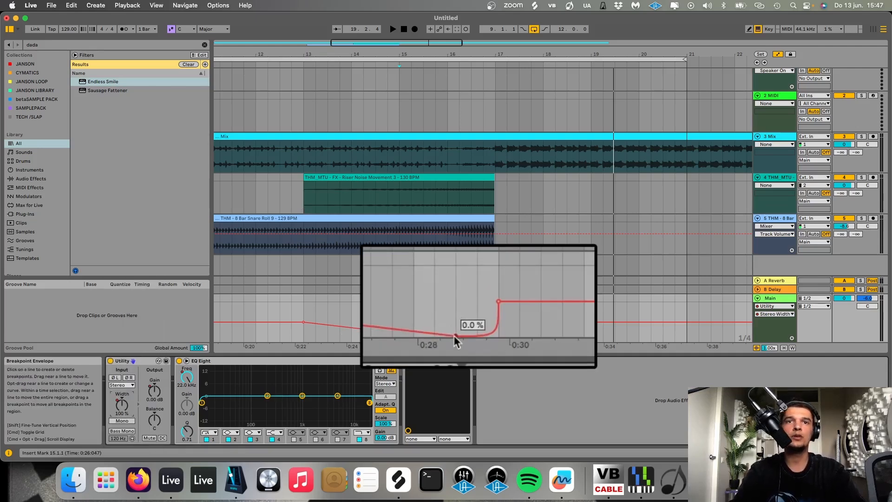
pyautogui.moveTo(470, 341)
pyautogui.mouseDown()
pyautogui.moveTo(470, 325)
pyautogui.moveTo(470, 342)
pyautogui.mouseUp()
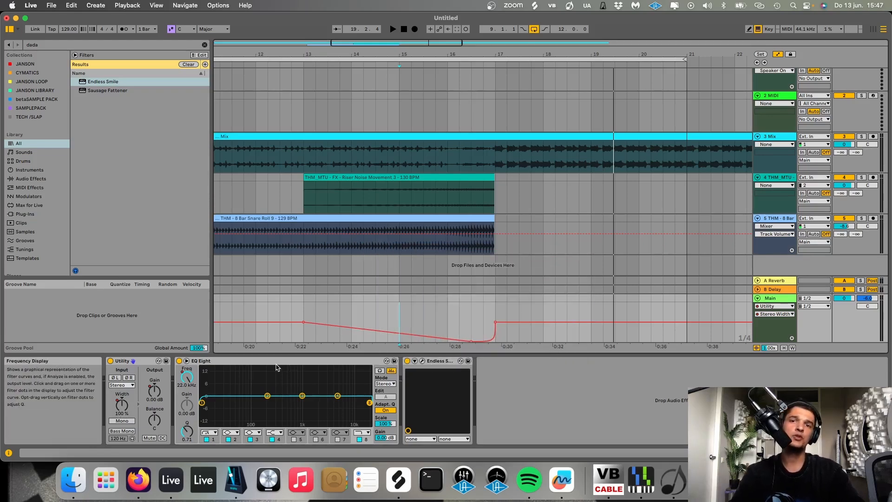